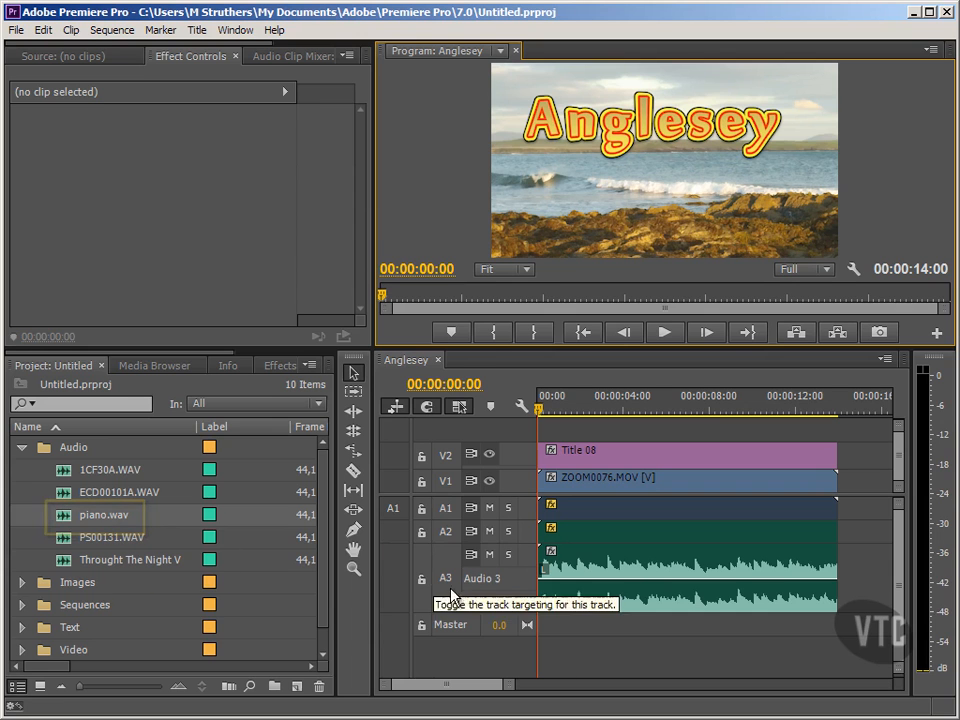
Step: Rename audio track A3 as Piano
{"action": "right_click", "coordinate": [489, 579]}
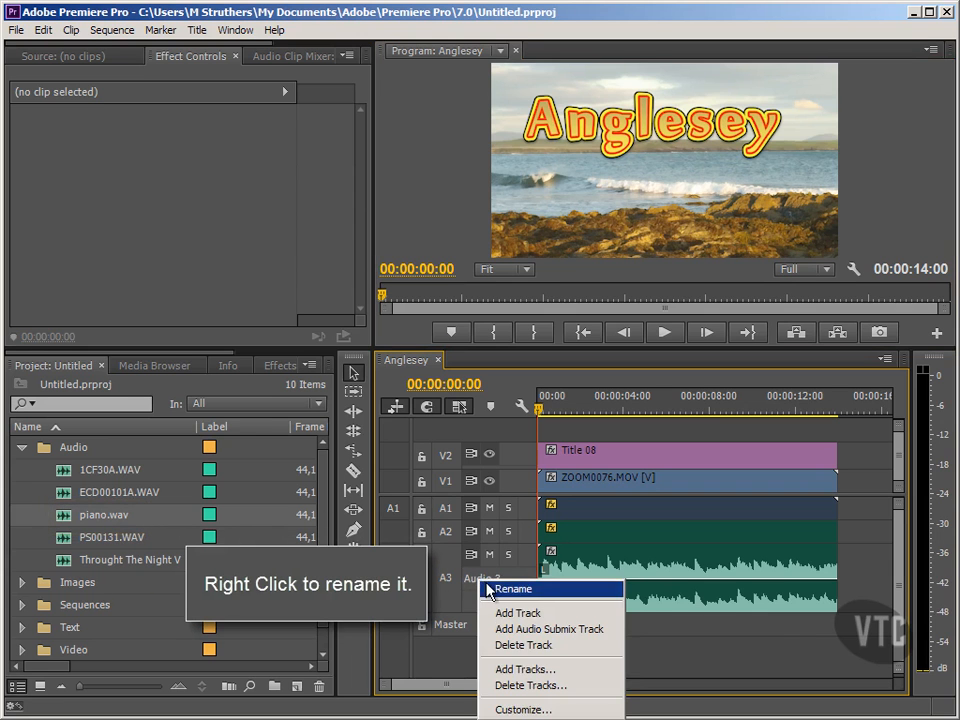
{"action": "left_click", "coordinate": [510, 589]}
{"action": "type", "text": "Piano"}
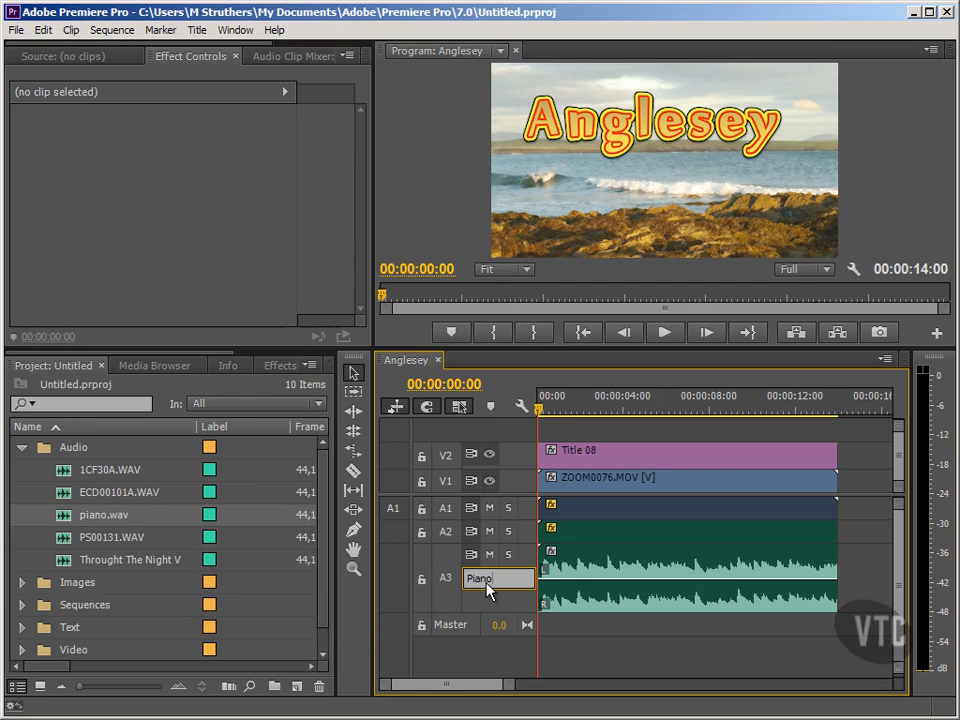
{"action": "left_click", "coordinate": [451, 567]}
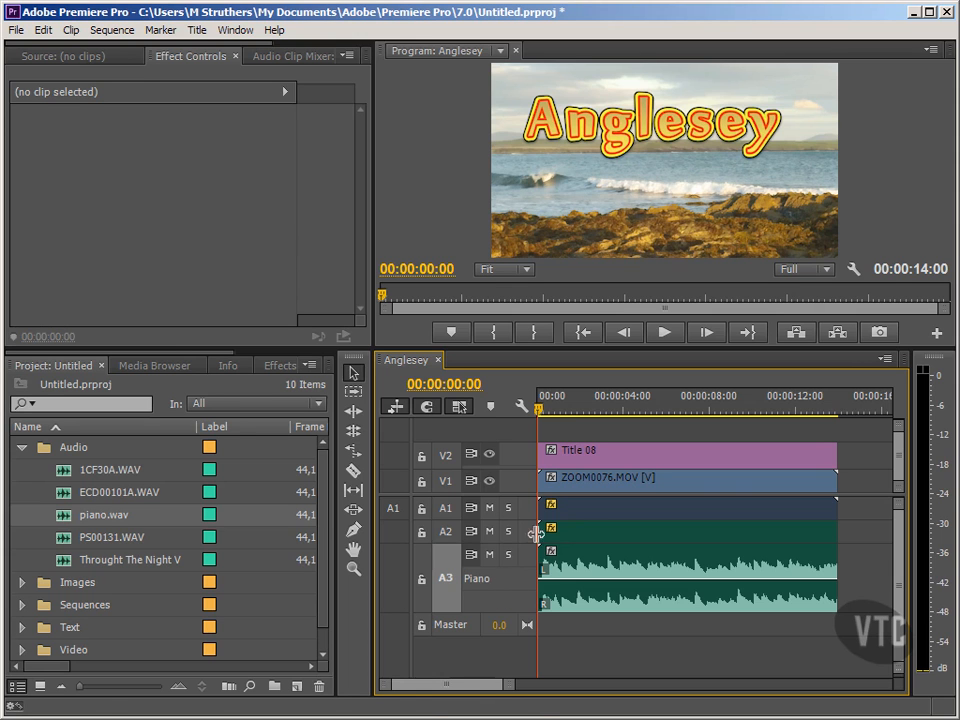
Step: Select each audio clip in turn to inspect its effects, then deselect everything
{"action": "left_click", "coordinate": [563, 515]}
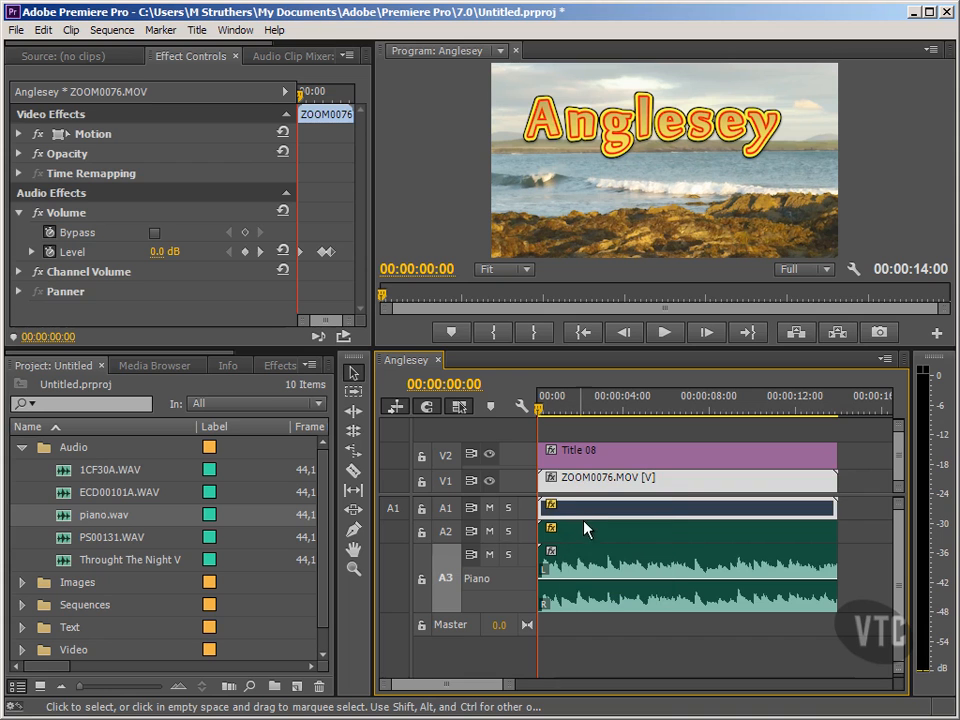
{"action": "left_click", "coordinate": [596, 535]}
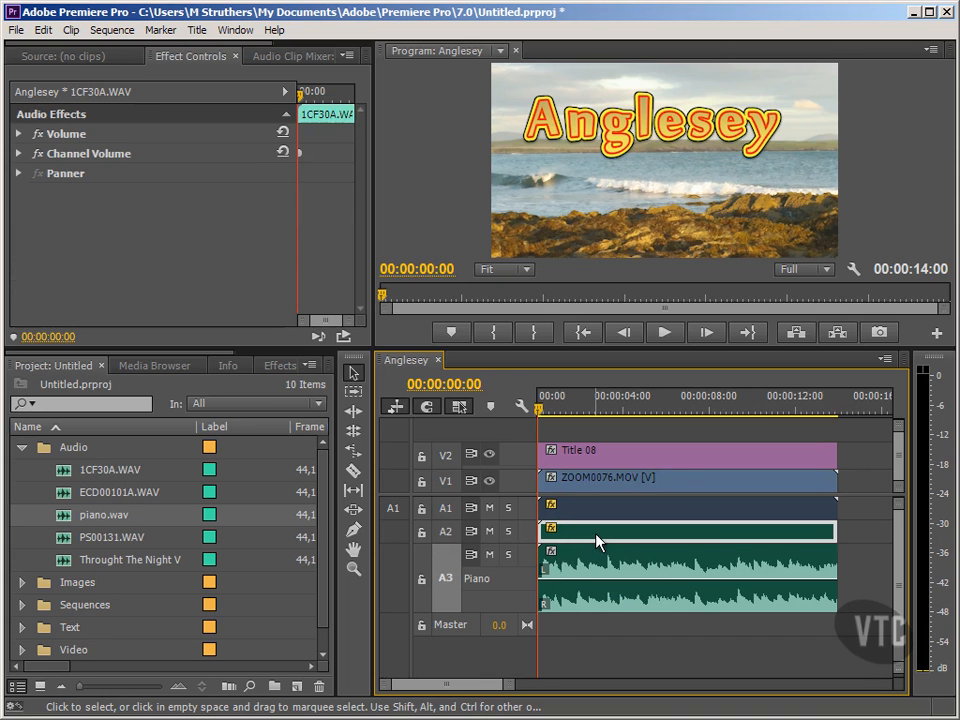
{"action": "left_click", "coordinate": [575, 572]}
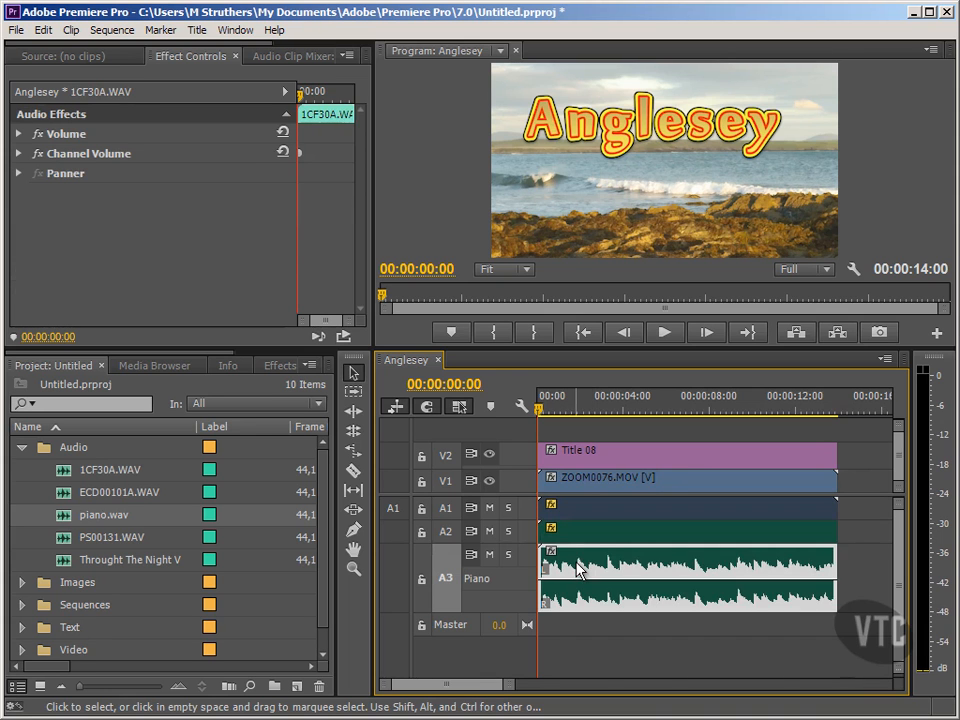
{"action": "left_click", "coordinate": [566, 630]}
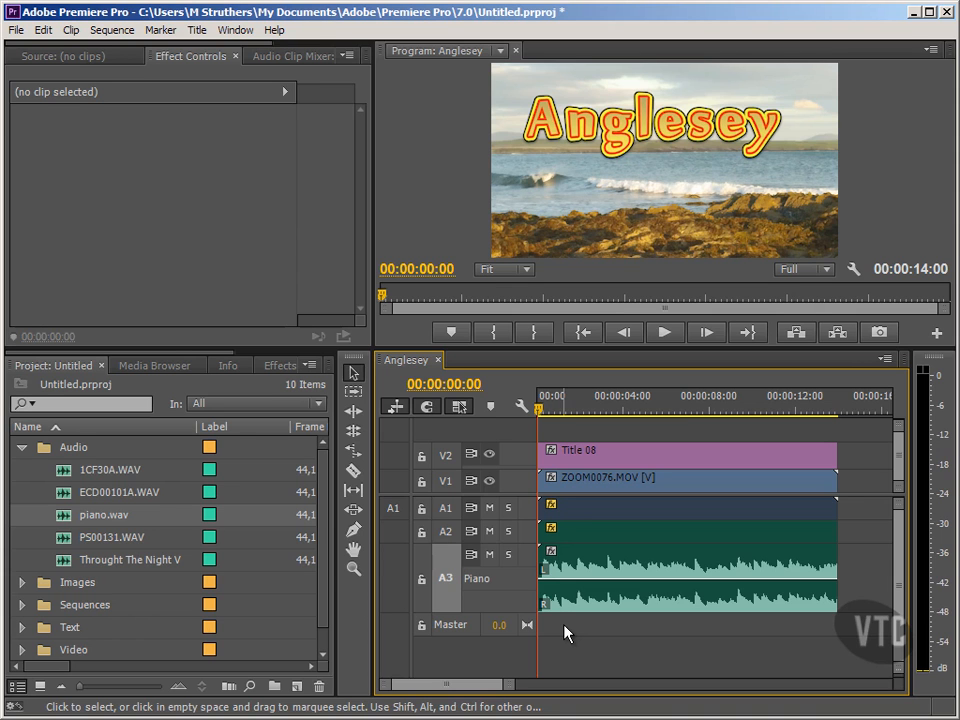
Step: Mute audio tracks A1 and A2, leaving only the Piano track audible
{"action": "left_click", "coordinate": [490, 510]}
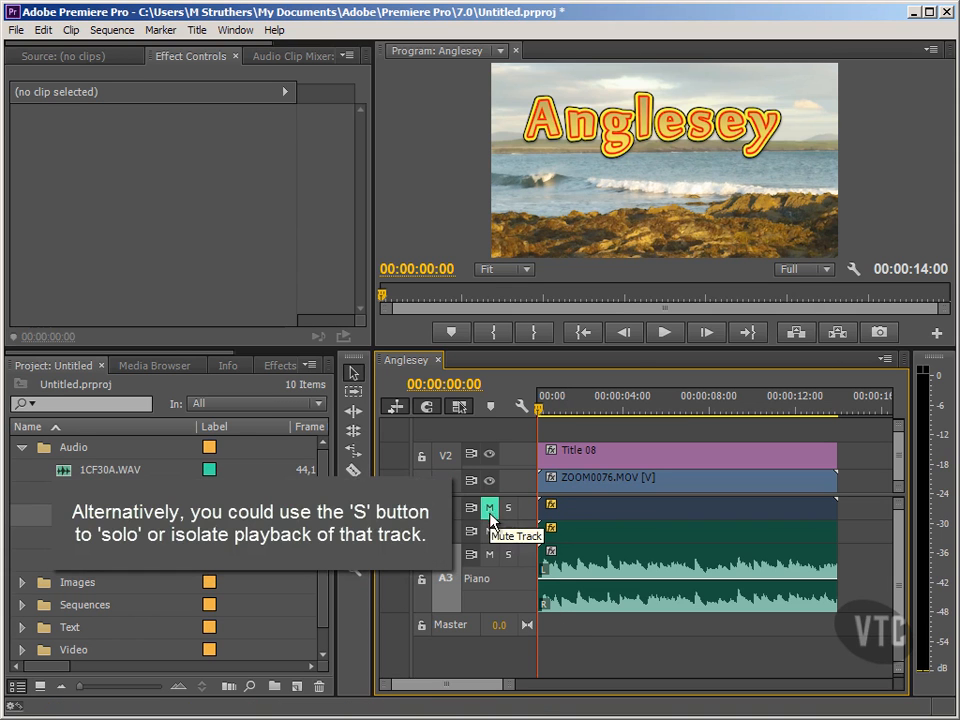
{"action": "left_click", "coordinate": [489, 531]}
{"action": "left_click", "coordinate": [489, 508]}
{"action": "left_click", "coordinate": [489, 531]}
{"action": "left_click", "coordinate": [507, 555]}
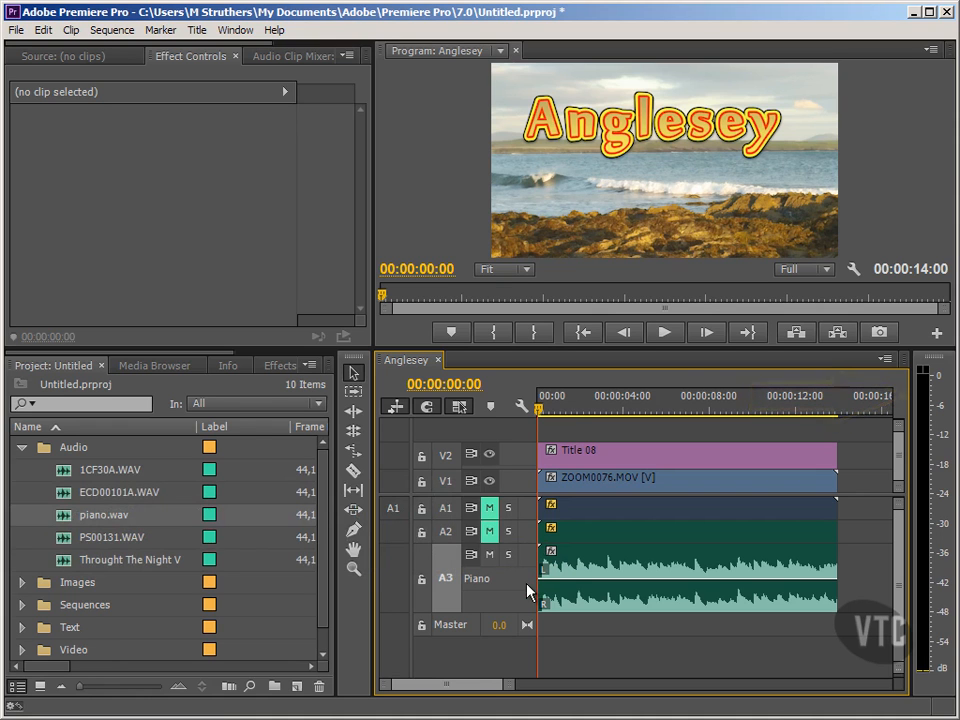
Step: Turn off the output of video tracks V2 and V1
{"action": "left_click", "coordinate": [489, 454]}
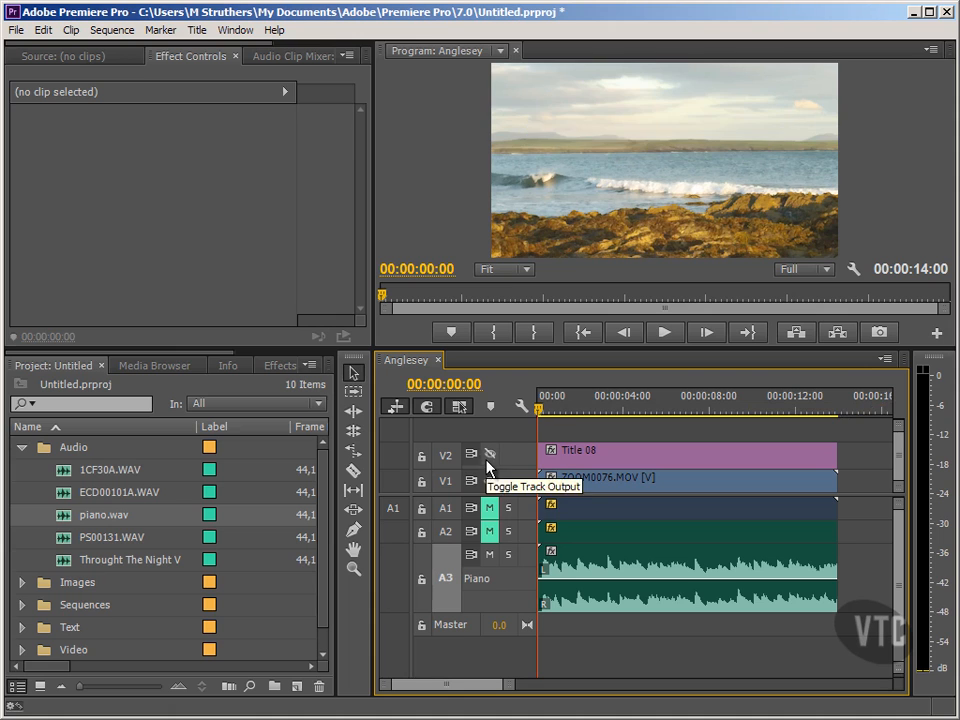
{"action": "left_click", "coordinate": [490, 481]}
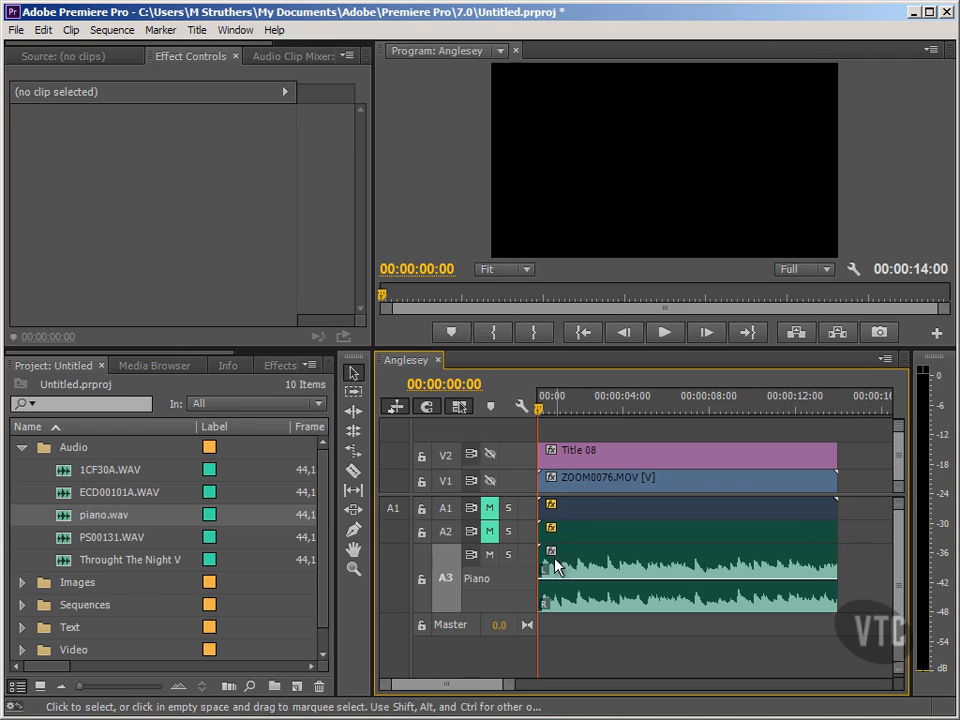
{"action": "left_click", "coordinate": [508, 586]}
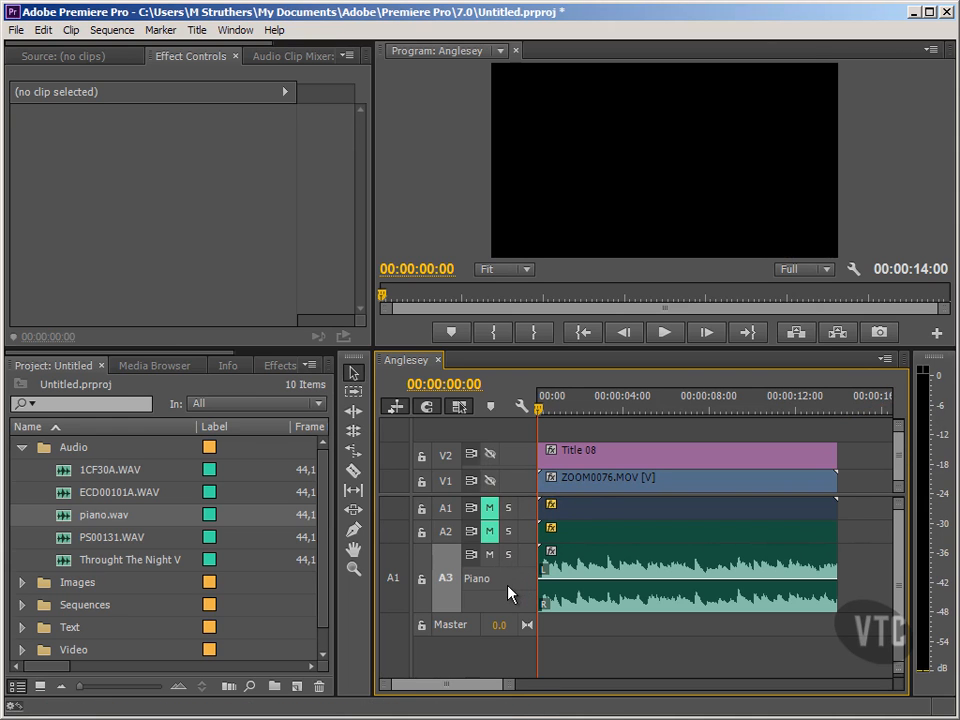
Step: Play the sequence to hear the Piano track and return the playhead to the start
{"action": "key", "text": "space"}
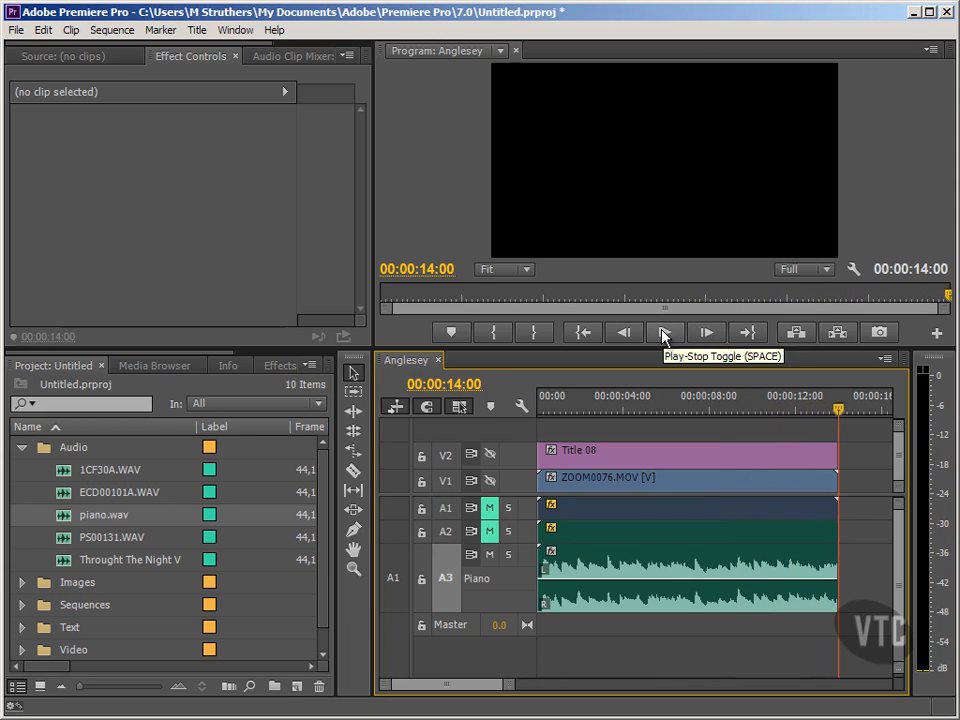
{"action": "left_click", "coordinate": [587, 334]}
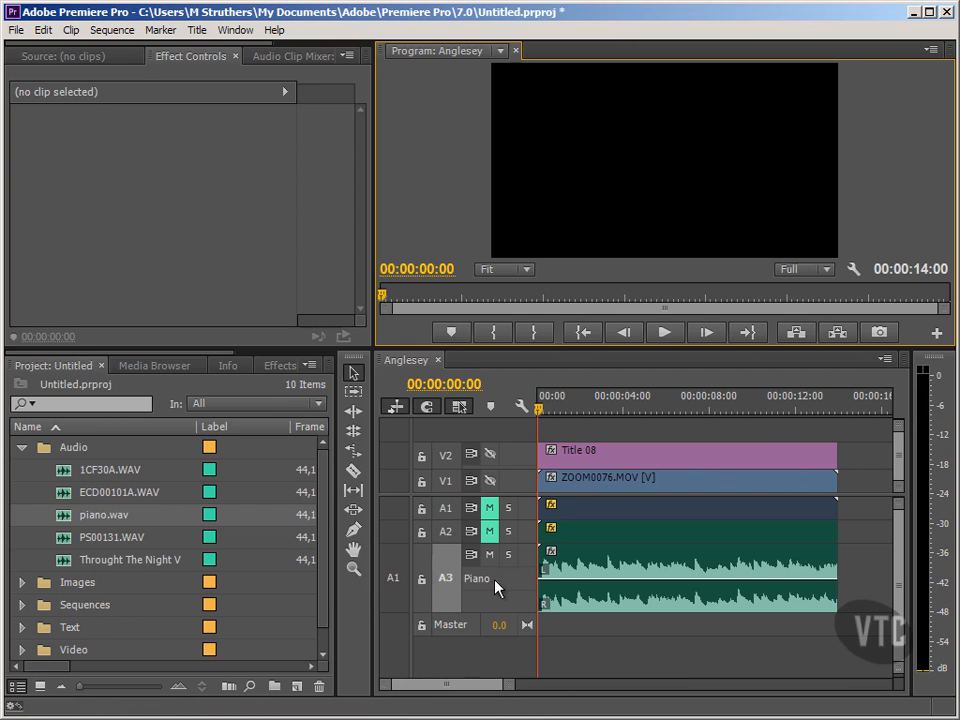
Step: Open the Audio Gain dialog for the piano clip and examine its gain options without changing anything
{"action": "right_click", "coordinate": [590, 580]}
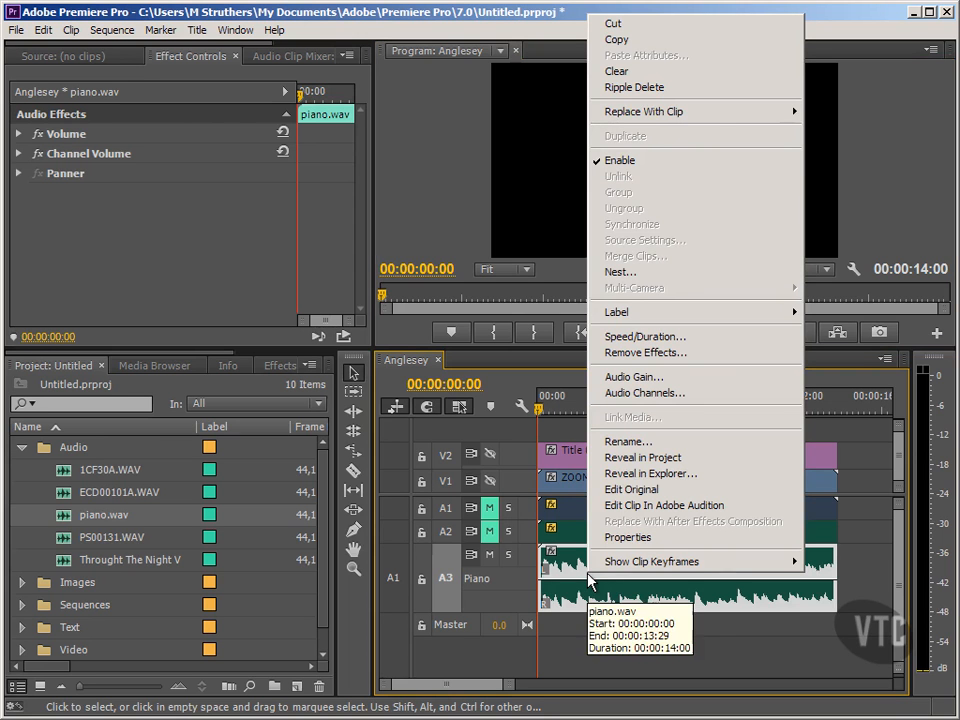
{"action": "left_click", "coordinate": [641, 380]}
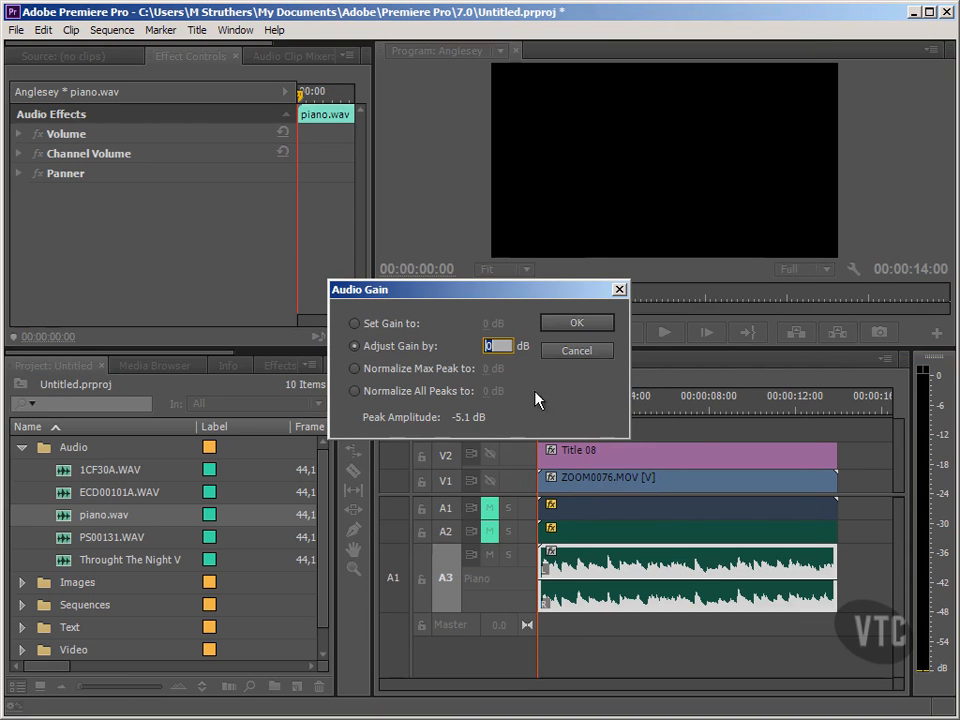
{"action": "left_click", "coordinate": [438, 293]}
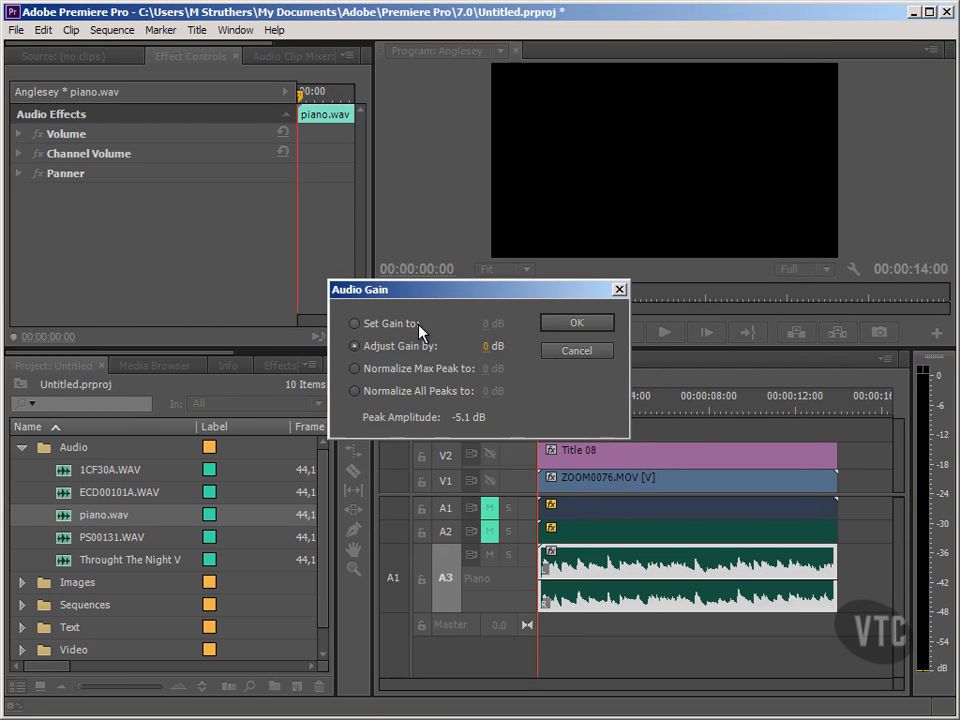
{"action": "left_click", "coordinate": [357, 325]}
{"action": "left_click", "coordinate": [356, 346]}
{"action": "left_click", "coordinate": [355, 368]}
{"action": "left_click", "coordinate": [355, 392]}
{"action": "left_click", "coordinate": [381, 349]}
{"action": "left_click", "coordinate": [489, 348]}
{"action": "left_click", "coordinate": [477, 340]}
{"action": "left_click", "coordinate": [566, 328]}
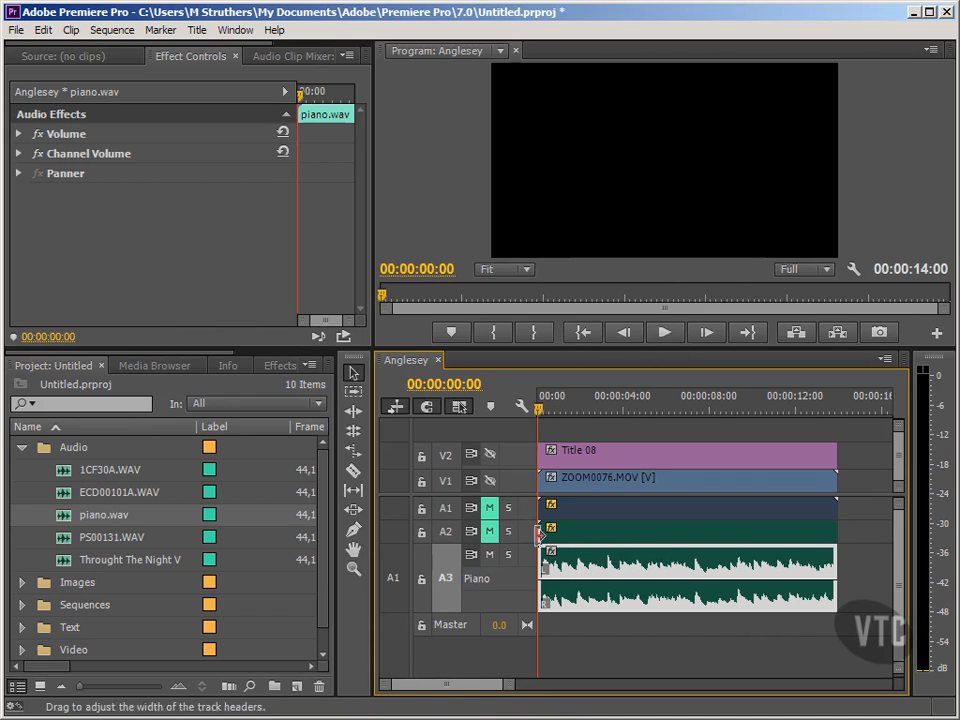
Step: Adjust the piano clip's gain by 5 dB
{"action": "right_click", "coordinate": [558, 568]}
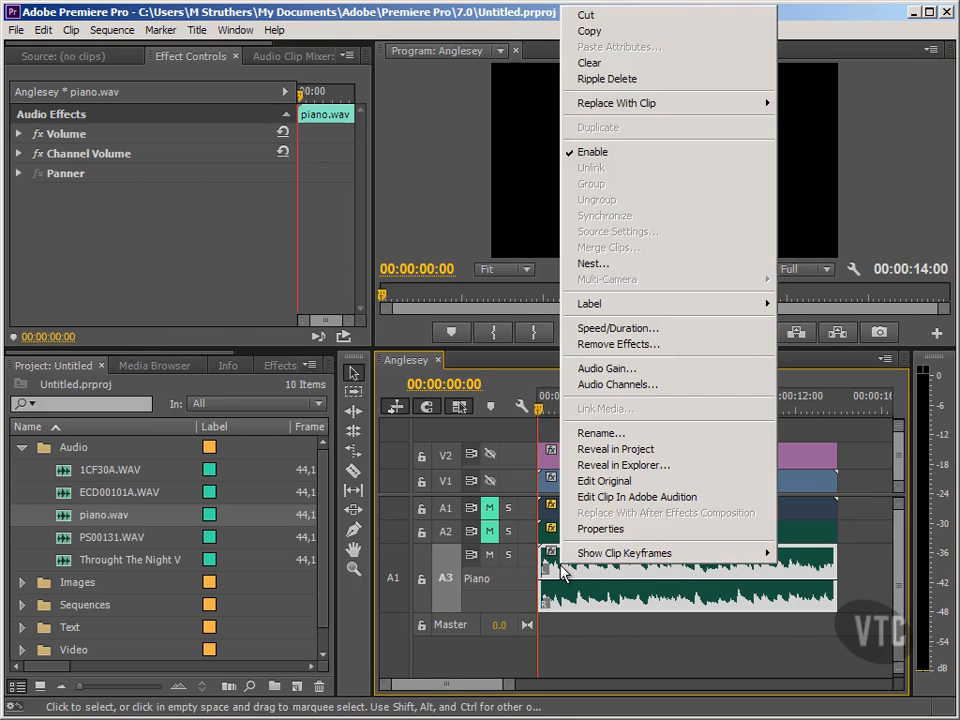
{"action": "left_click", "coordinate": [603, 369]}
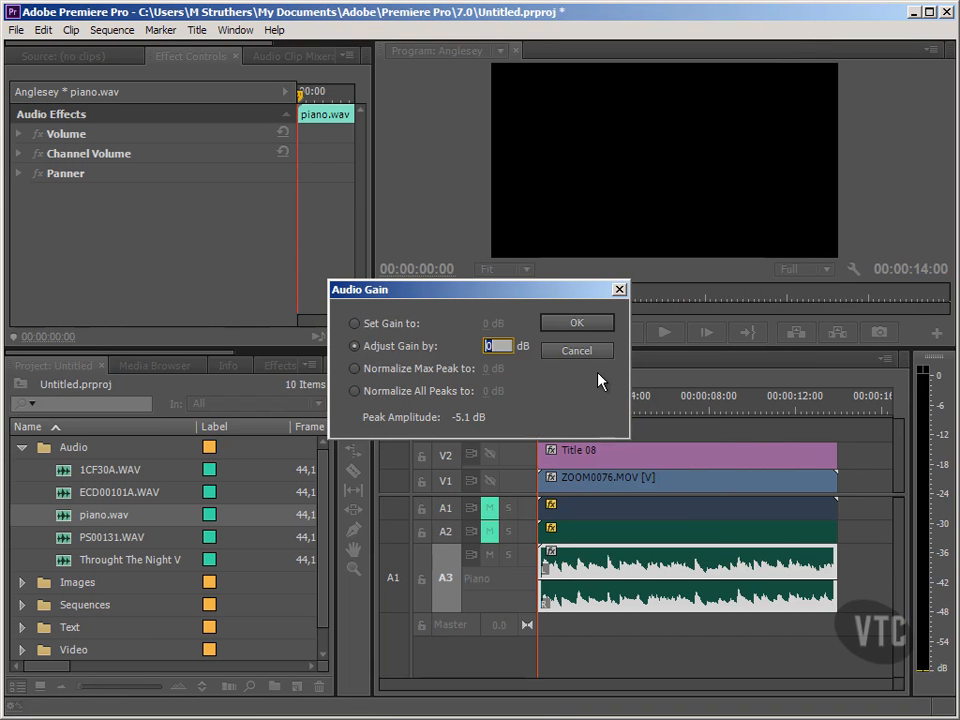
{"action": "left_click", "coordinate": [598, 373]}
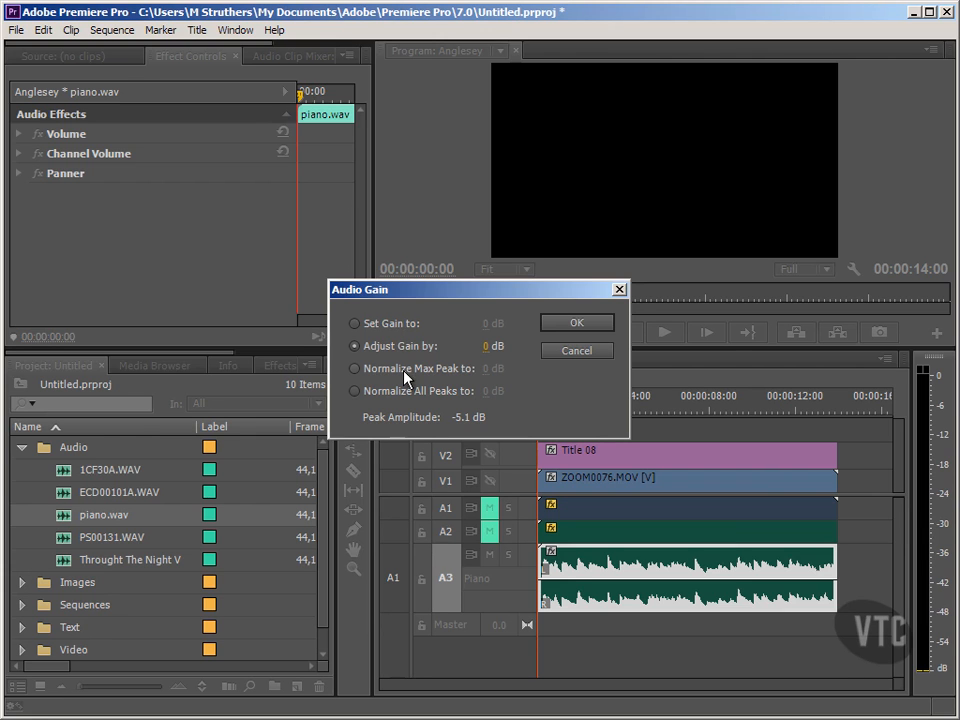
{"action": "left_click", "coordinate": [355, 369]}
{"action": "left_click", "coordinate": [363, 349]}
{"action": "left_click", "coordinate": [485, 346]}
{"action": "type", "text": "5"}
{"action": "key", "text": "Return"}
{"action": "left_click", "coordinate": [572, 325]}
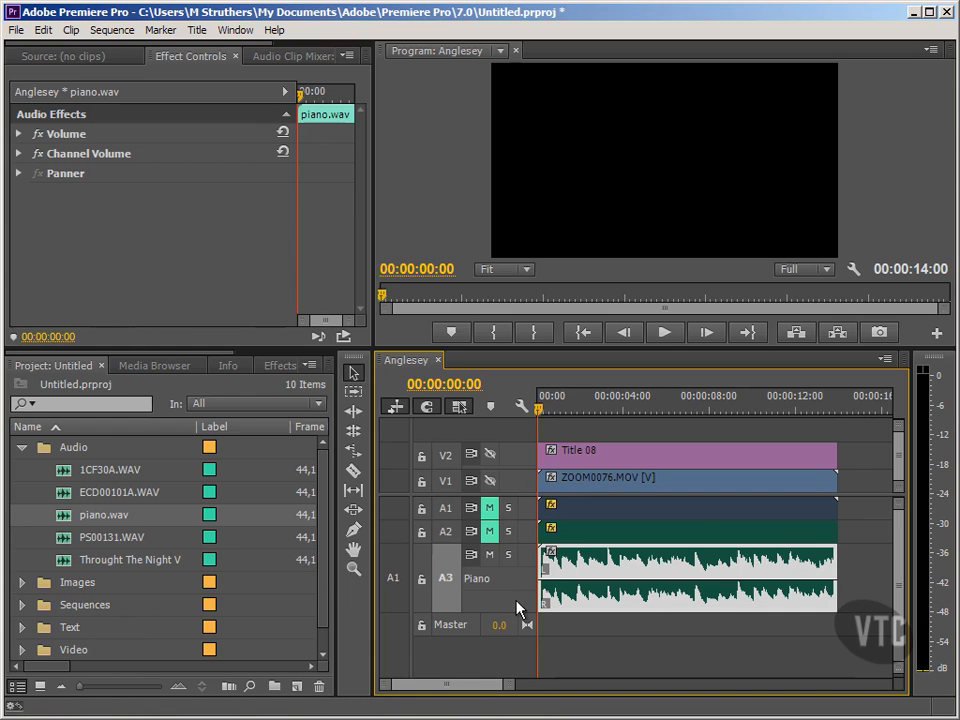
Step: Play the sequence to hear the louder piano and return the playhead to the start
{"action": "key", "text": "space"}
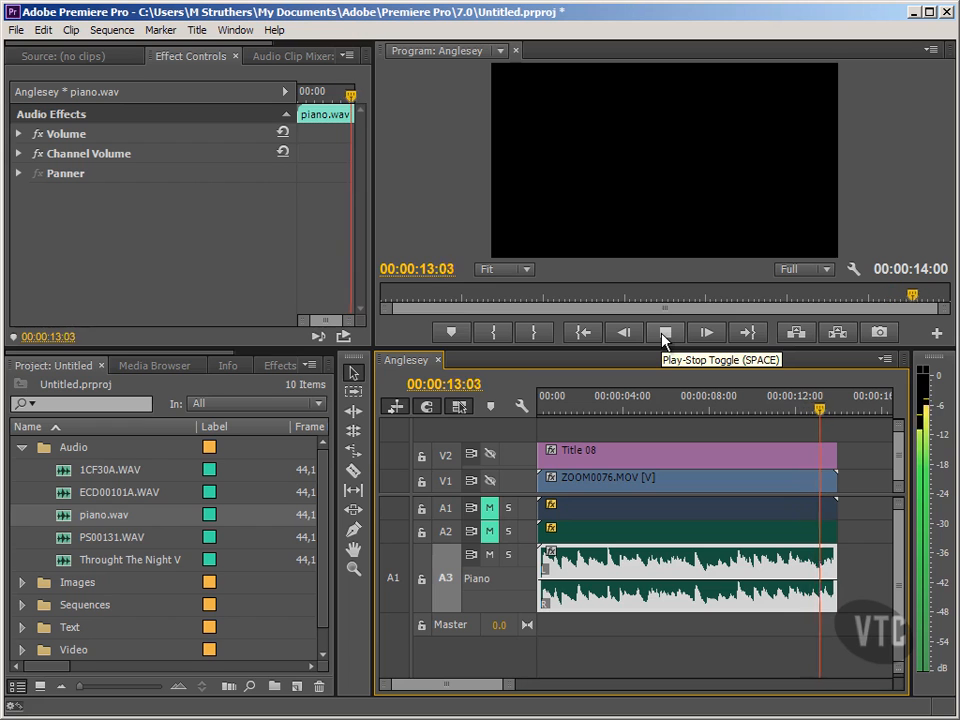
{"action": "left_click", "coordinate": [586, 333]}
Step: Normalize the piano clip's maximum peak to 0 dB
{"action": "left_click", "coordinate": [507, 598]}
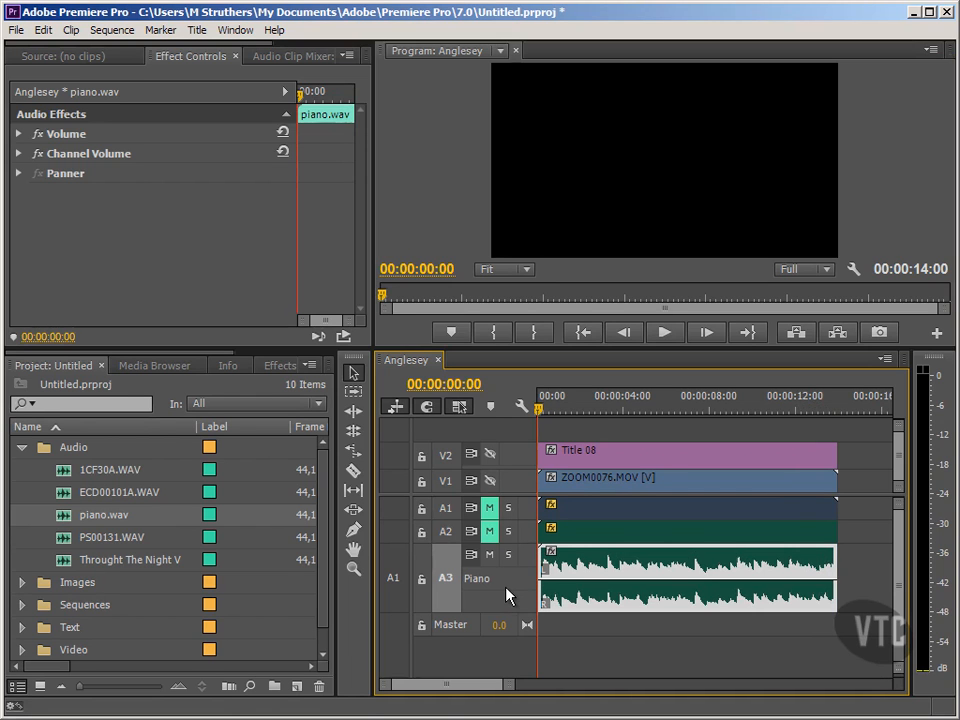
{"action": "right_click", "coordinate": [557, 594]}
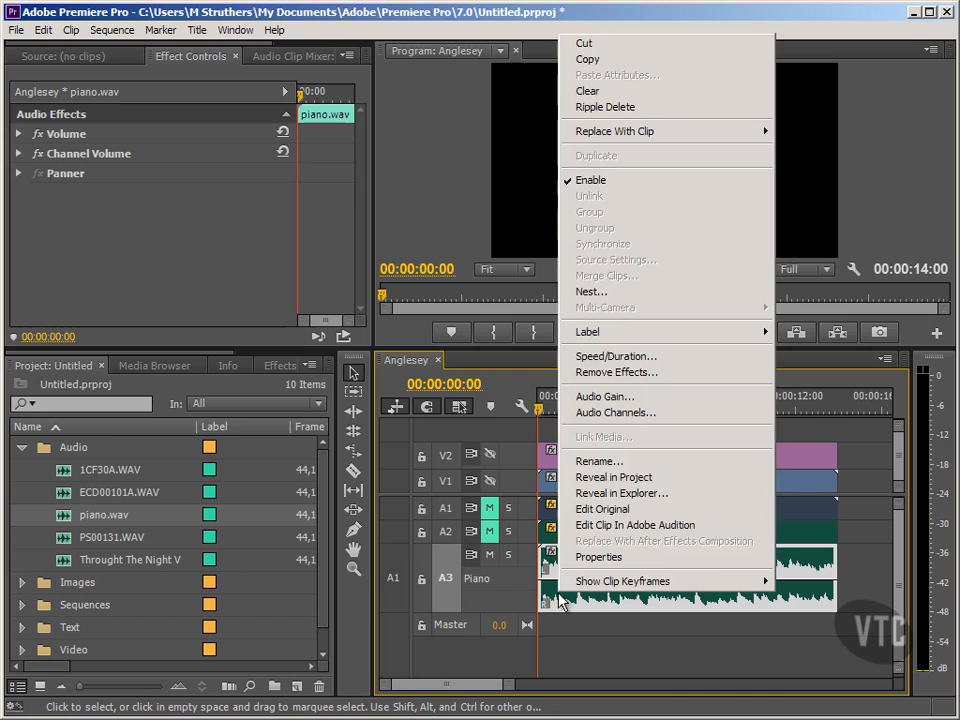
{"action": "left_click", "coordinate": [603, 397]}
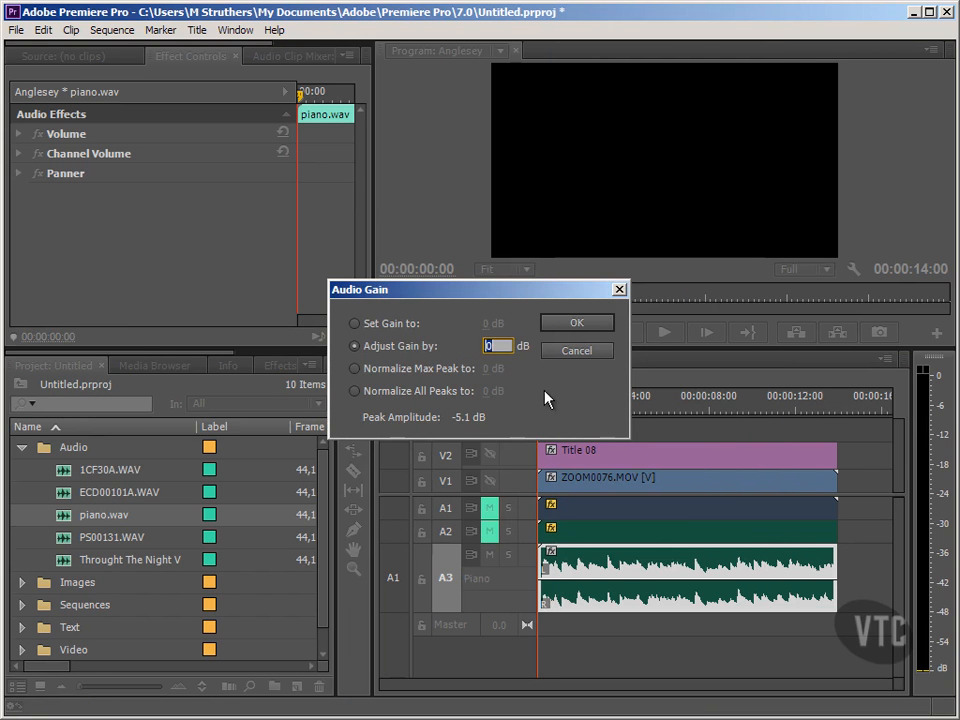
{"action": "left_click", "coordinate": [356, 369]}
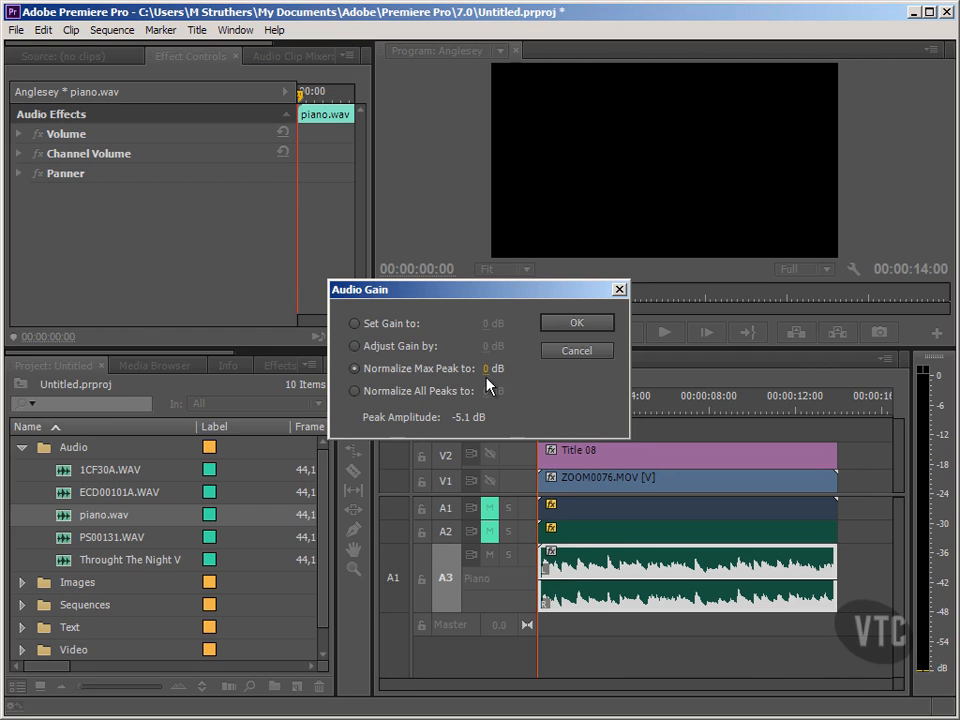
{"action": "left_click", "coordinate": [573, 325]}
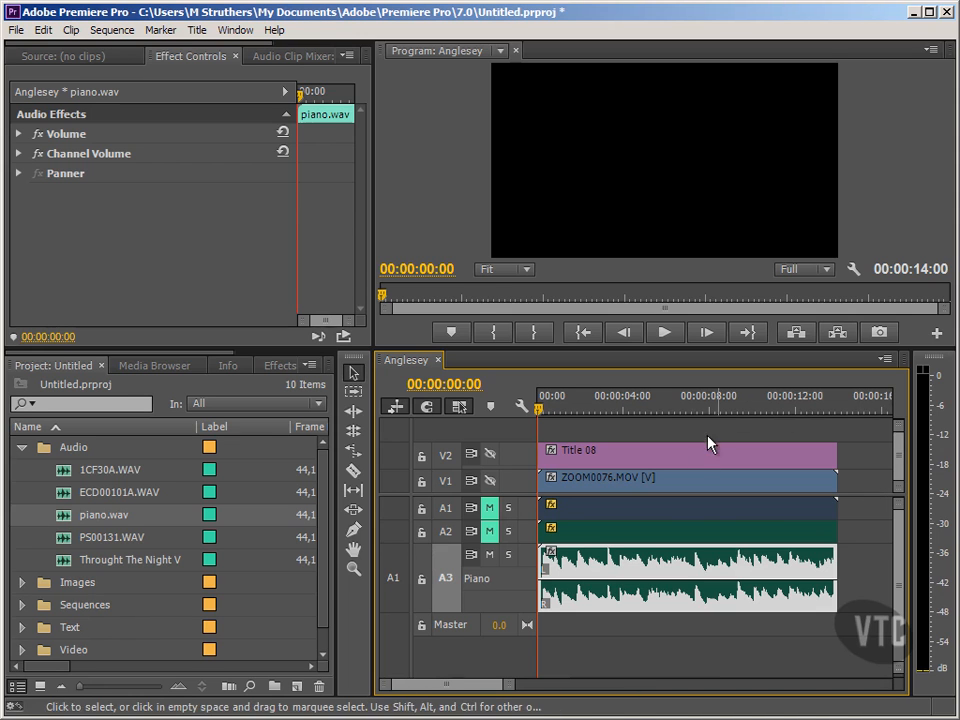
Step: Play the sequence to hear the normalized piano and return the playhead to the start
{"action": "key", "text": "space"}
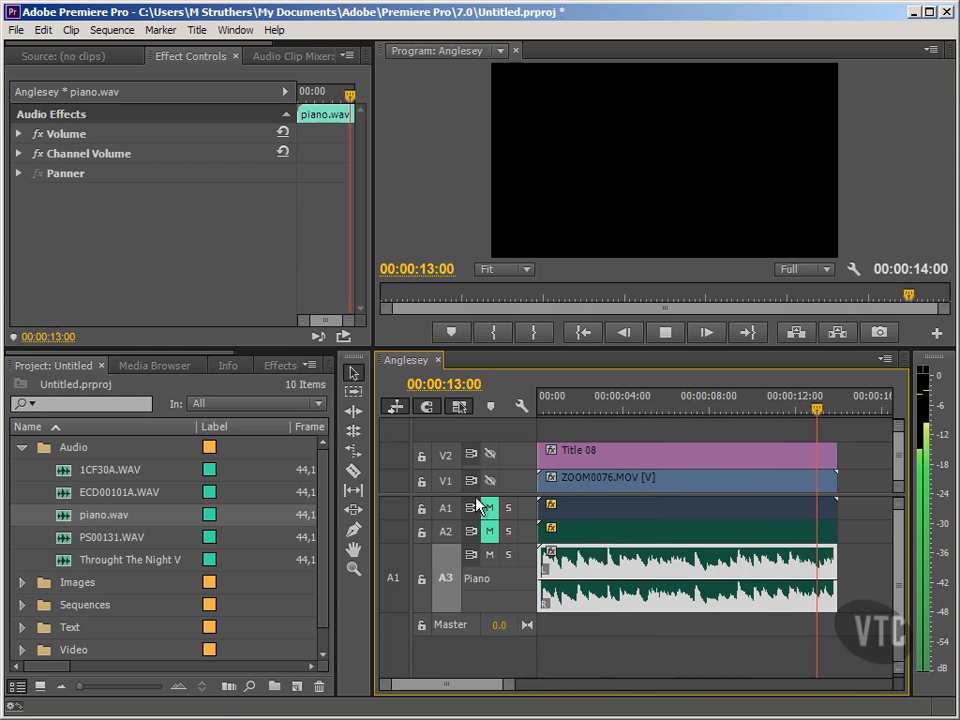
{"action": "left_click", "coordinate": [580, 335]}
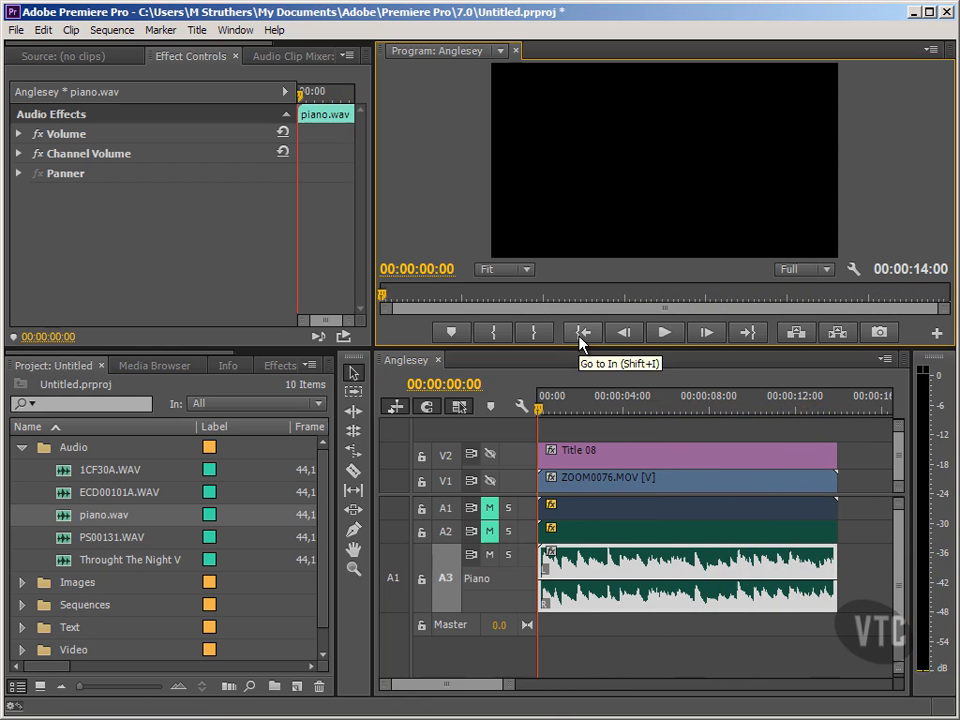
Step: Normalize all peaks of the piano clip to 0 dB
{"action": "right_click", "coordinate": [601, 581]}
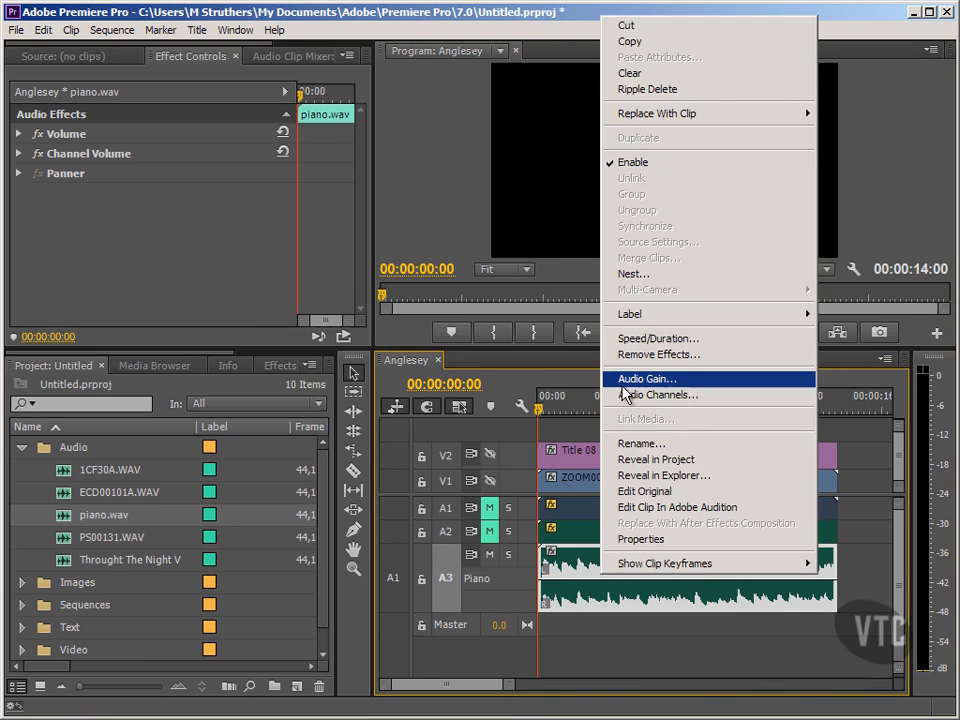
{"action": "key", "text": "g"}
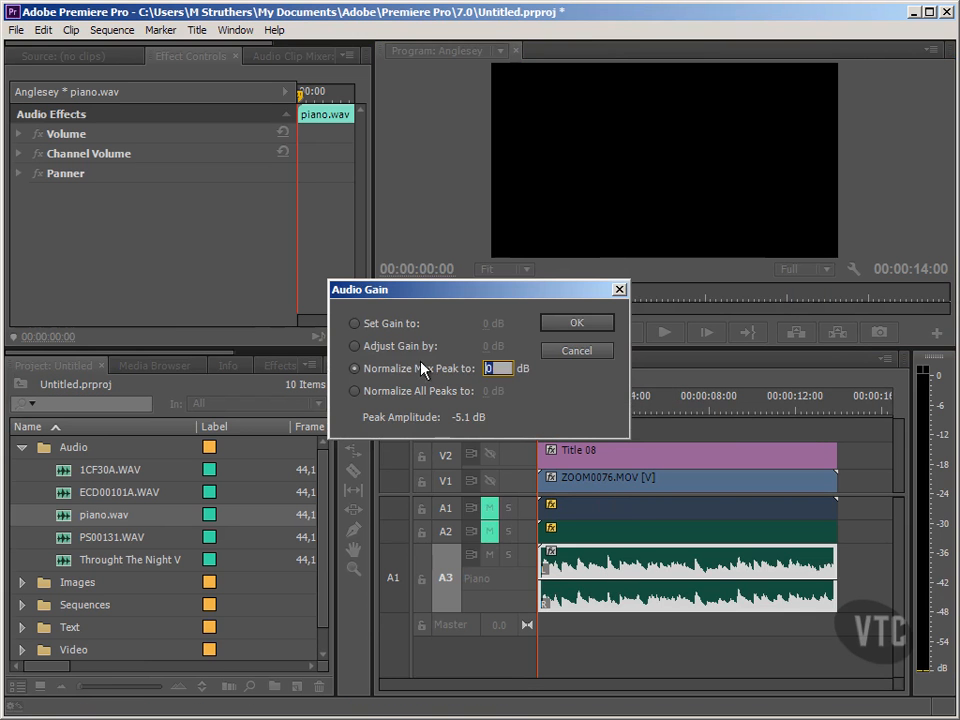
{"action": "left_click", "coordinate": [396, 390]}
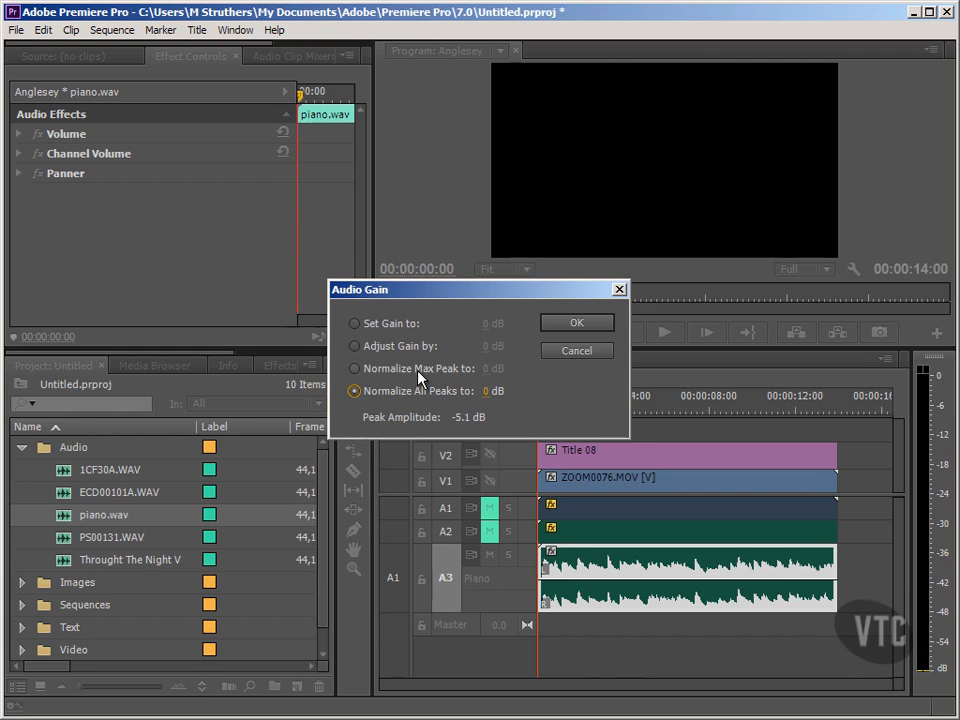
{"action": "left_click", "coordinate": [574, 359]}
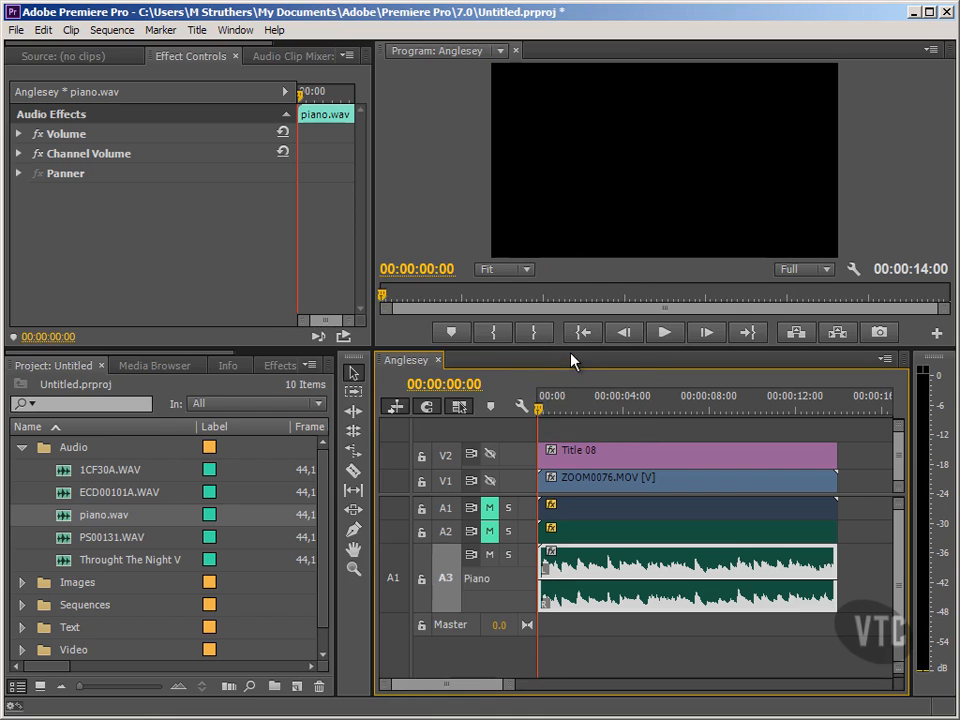
{"action": "left_click", "coordinate": [390, 600]}
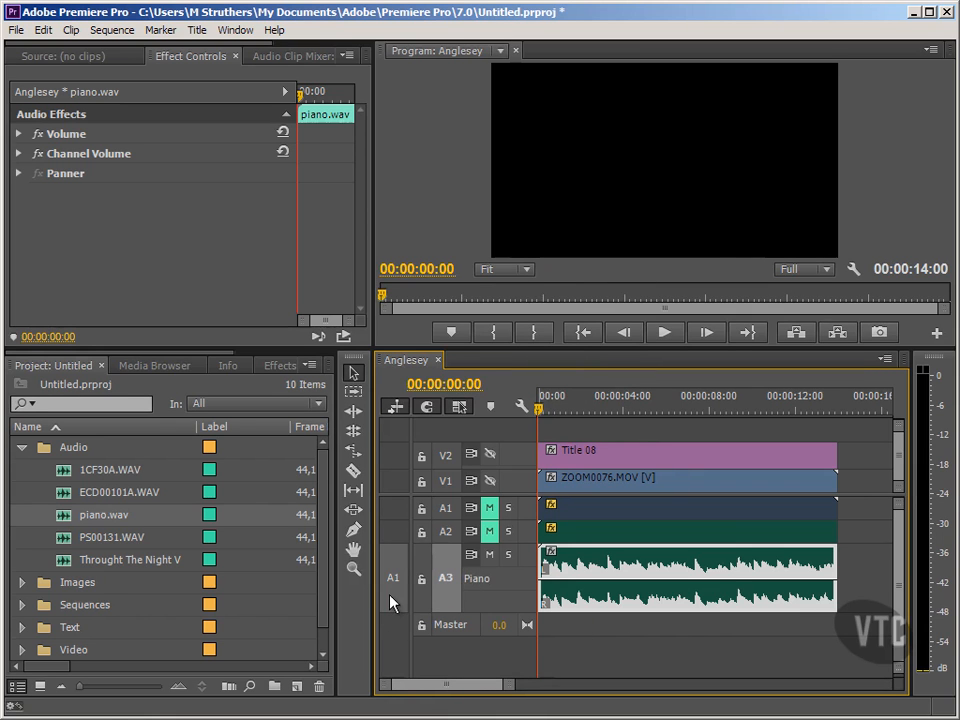